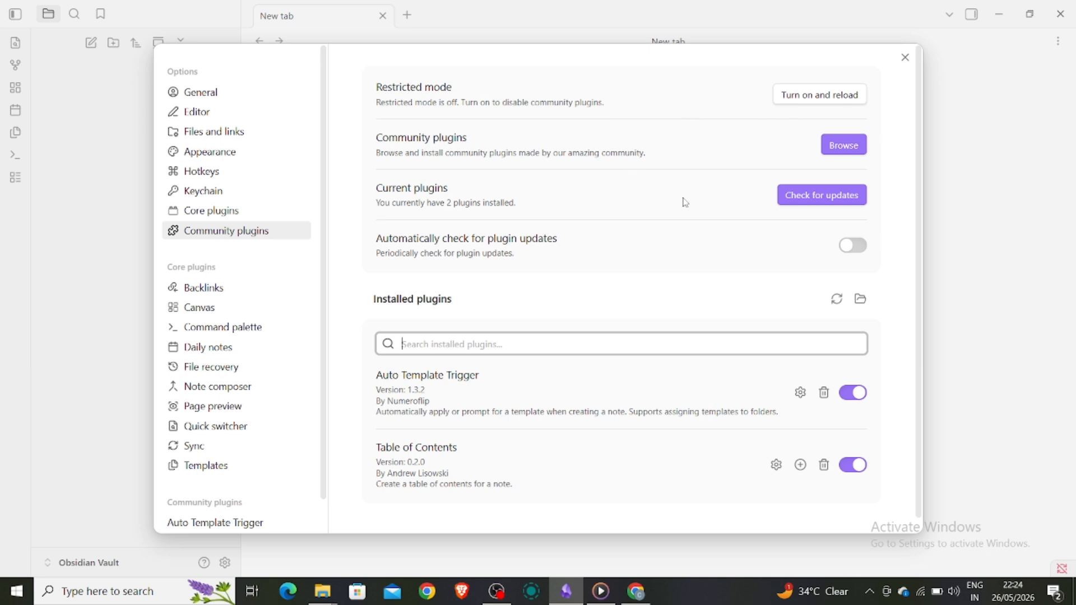
# Search the community plugins for "chatgpt" and open the ChatGPT MD plugin's page.
pyautogui.click(845, 150)
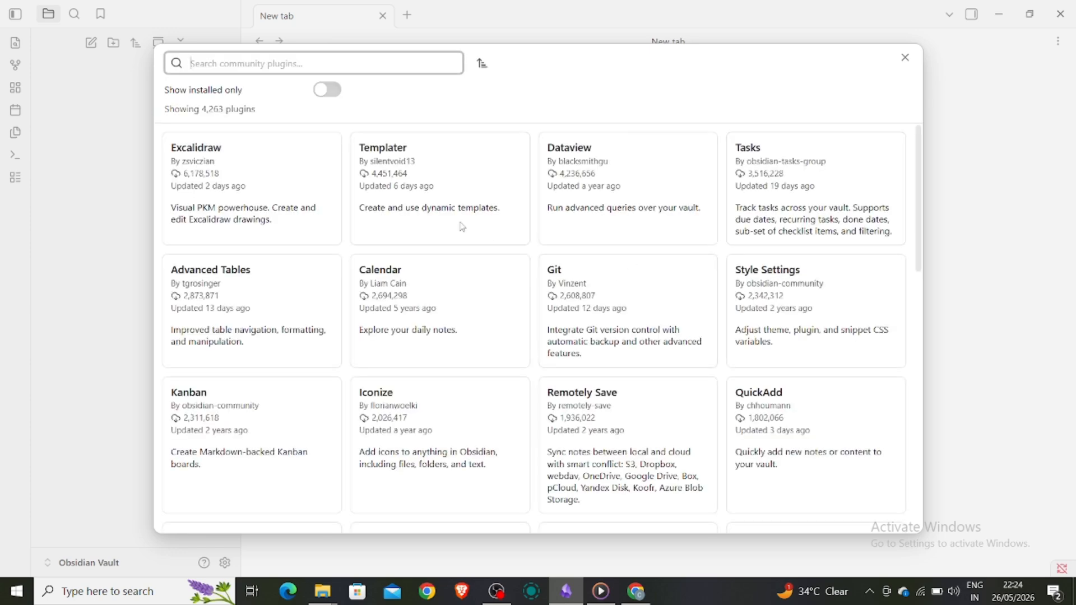
pyautogui.write('ai')
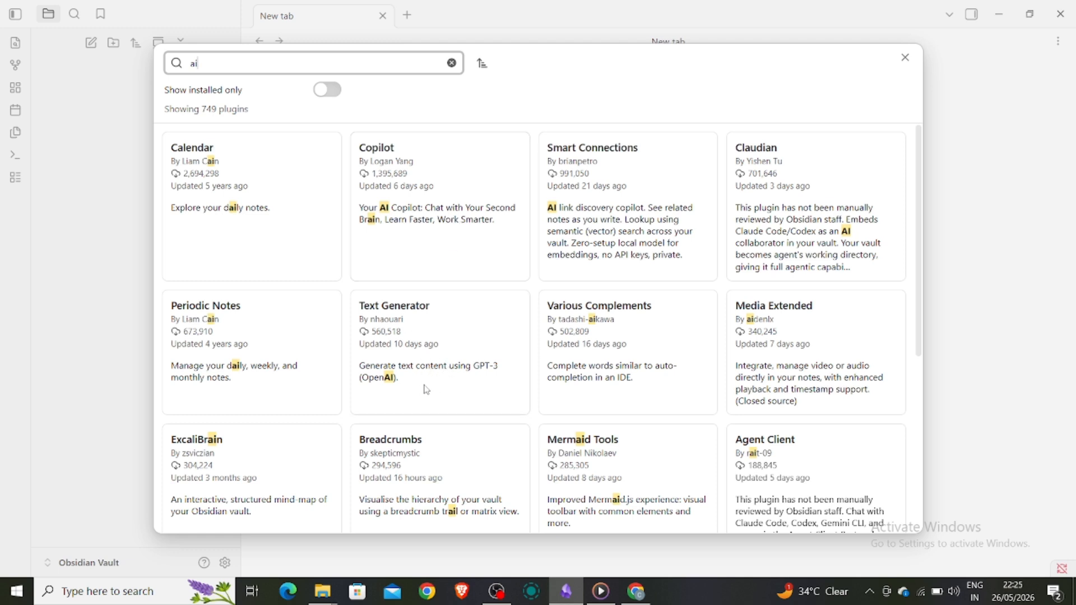
pyautogui.press('BackSpace')
pyautogui.press('BackSpace')
pyautogui.write('chatgpt')
pyautogui.click(336, 219)
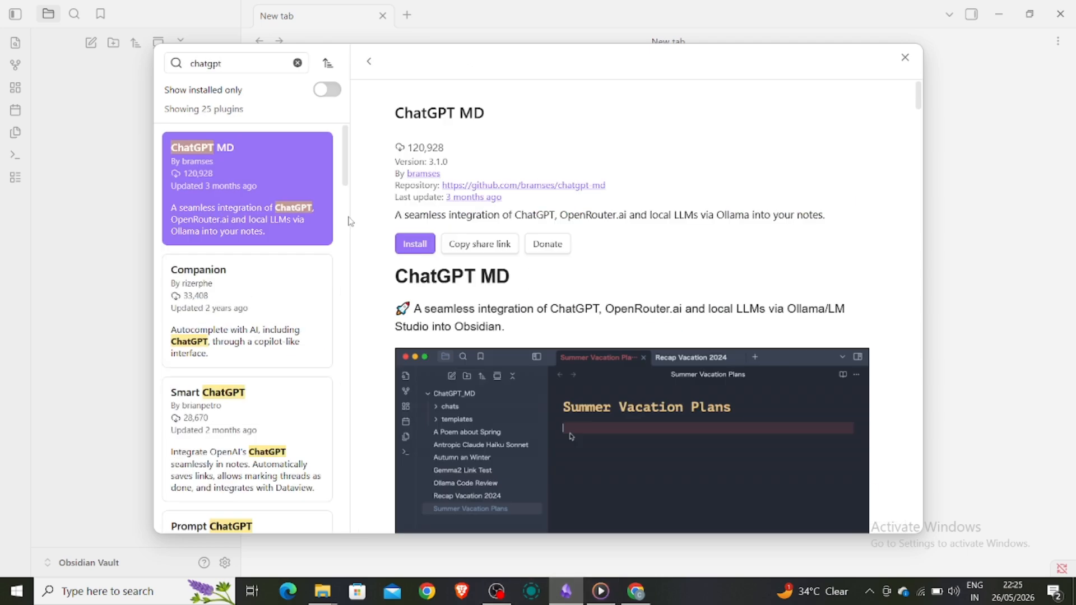
# Install and enable the ChatGPT MD community plugin.
pyautogui.click(415, 245)
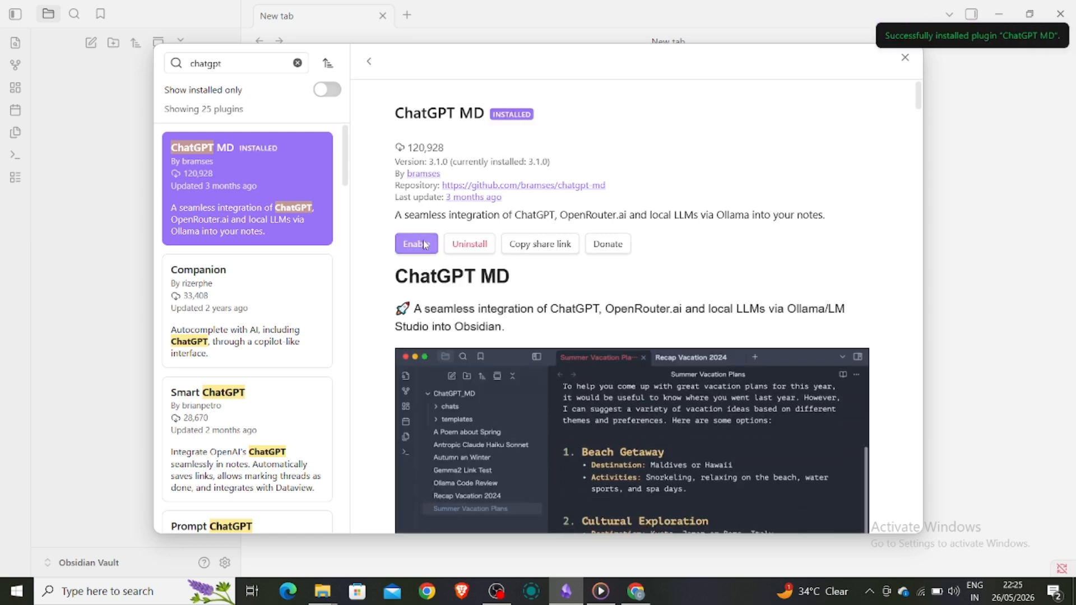
pyautogui.click(425, 245)
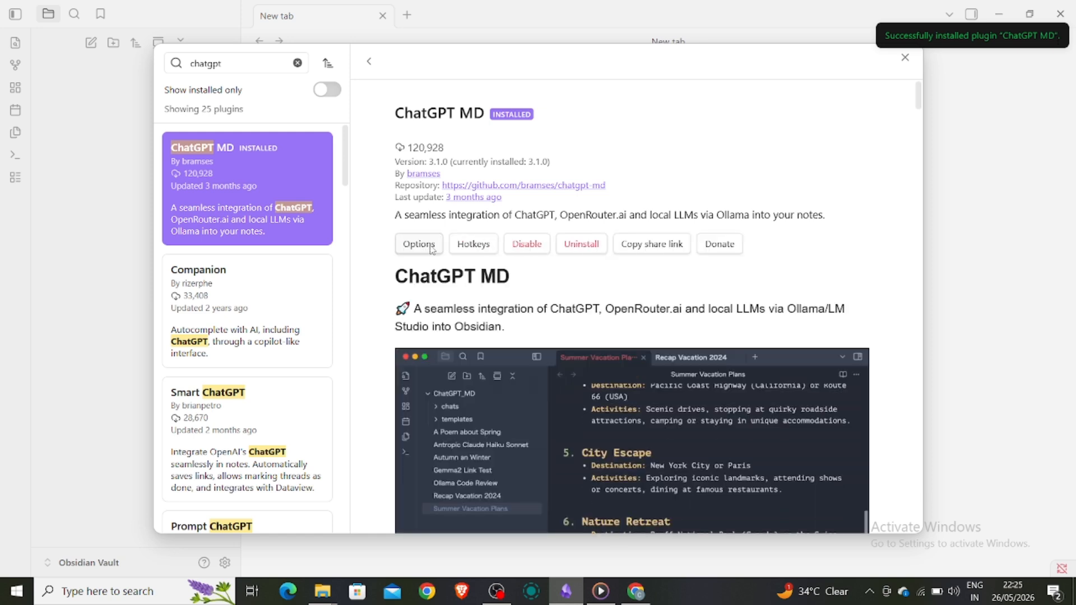
pyautogui.click(474, 245)
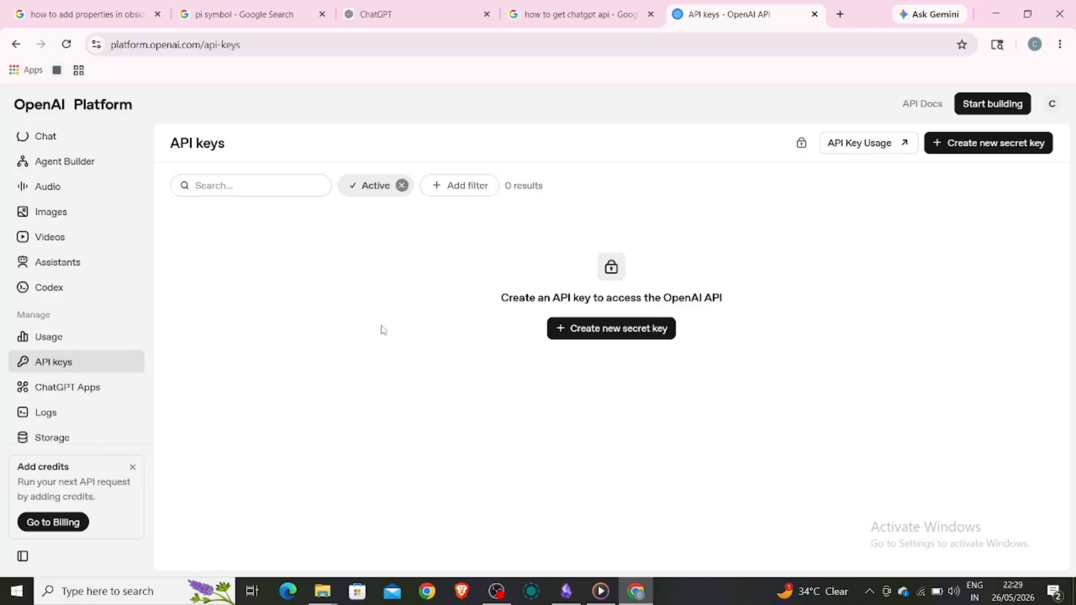
# On the OpenAI Platform API keys page, create a secret key named "xxxx" in the Default project and copy it.
pyautogui.click(608, 332)
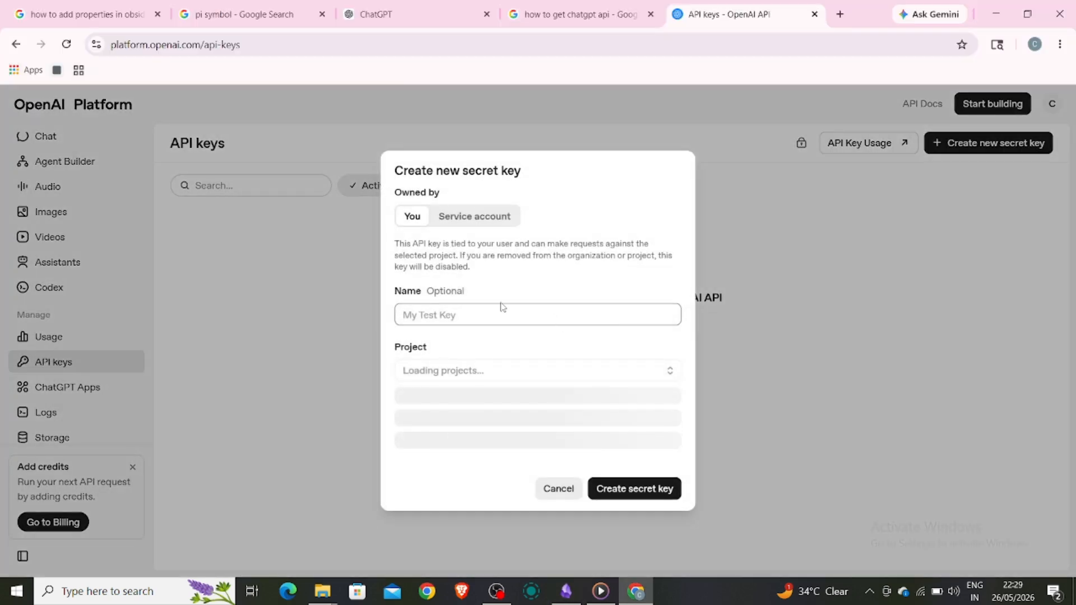
pyautogui.click(478, 321)
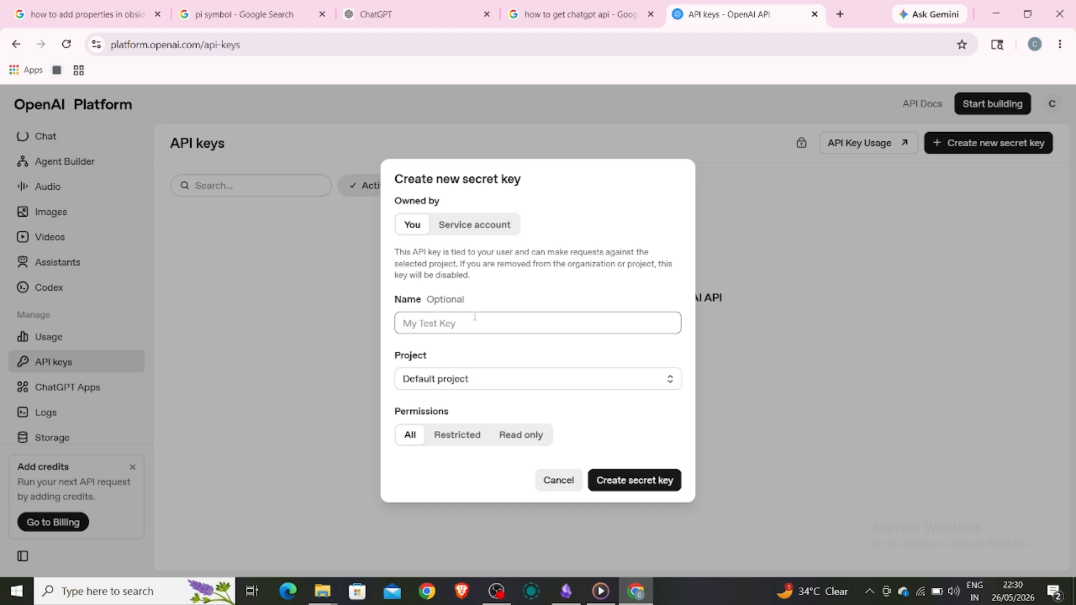
pyautogui.write('xxxx')
pyautogui.click(469, 380)
pyautogui.click(481, 379)
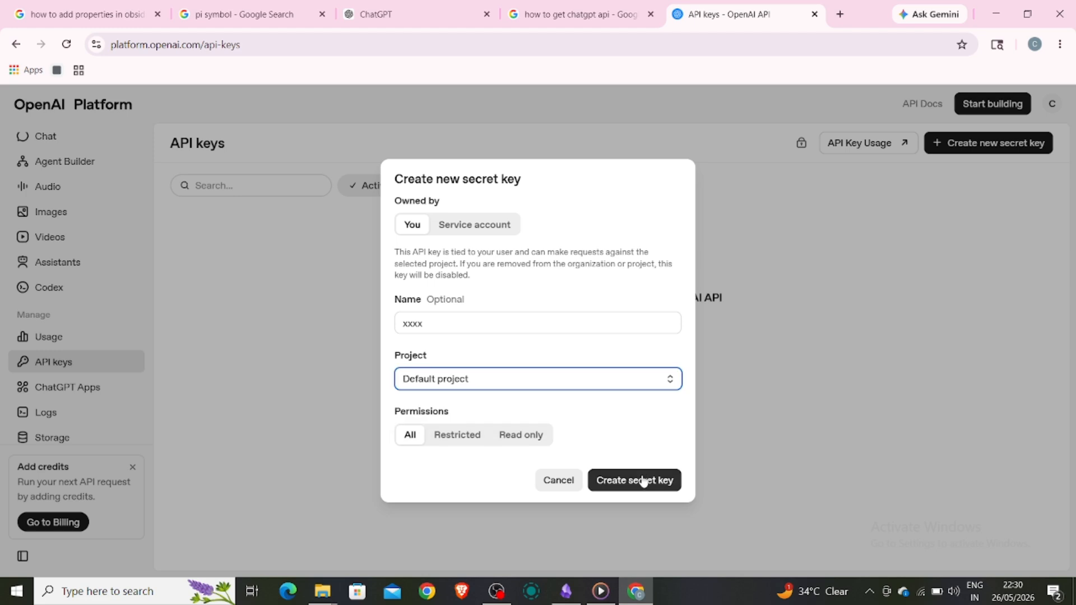
pyautogui.click(641, 482)
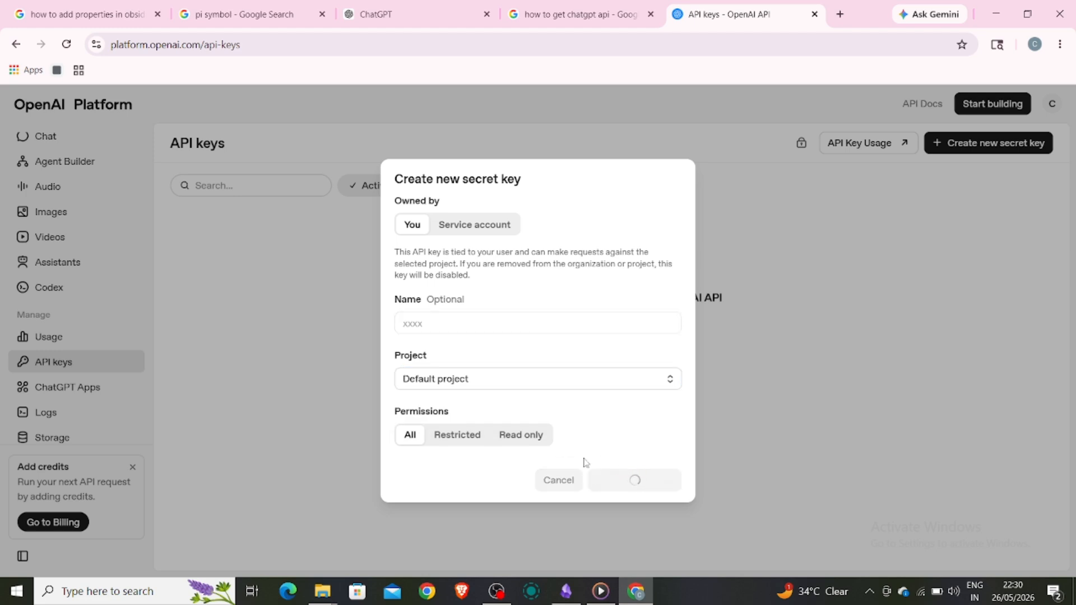
pyautogui.click(634, 344)
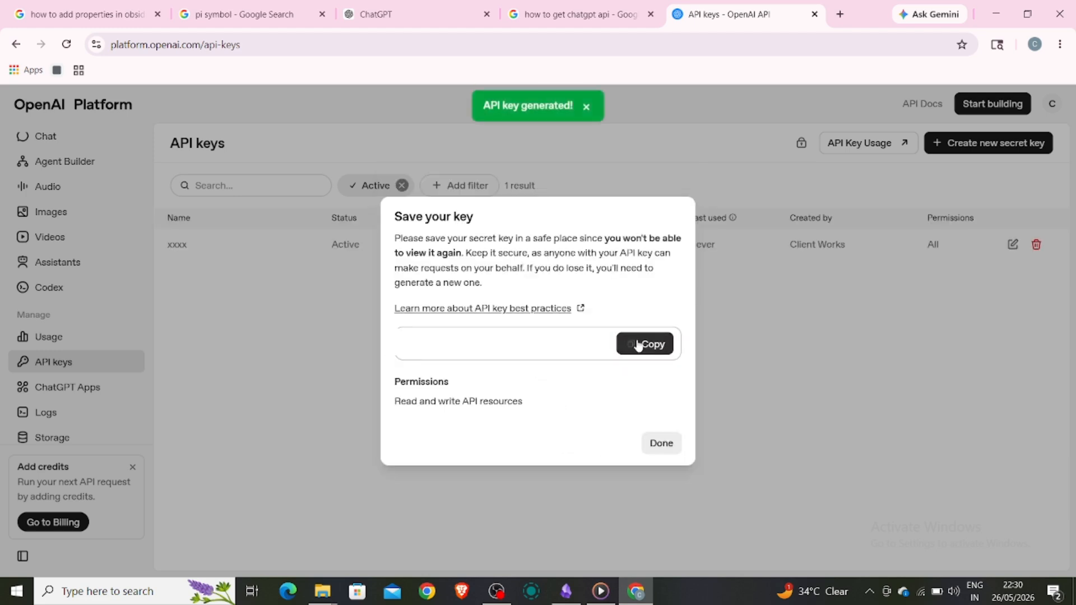
pyautogui.click(657, 446)
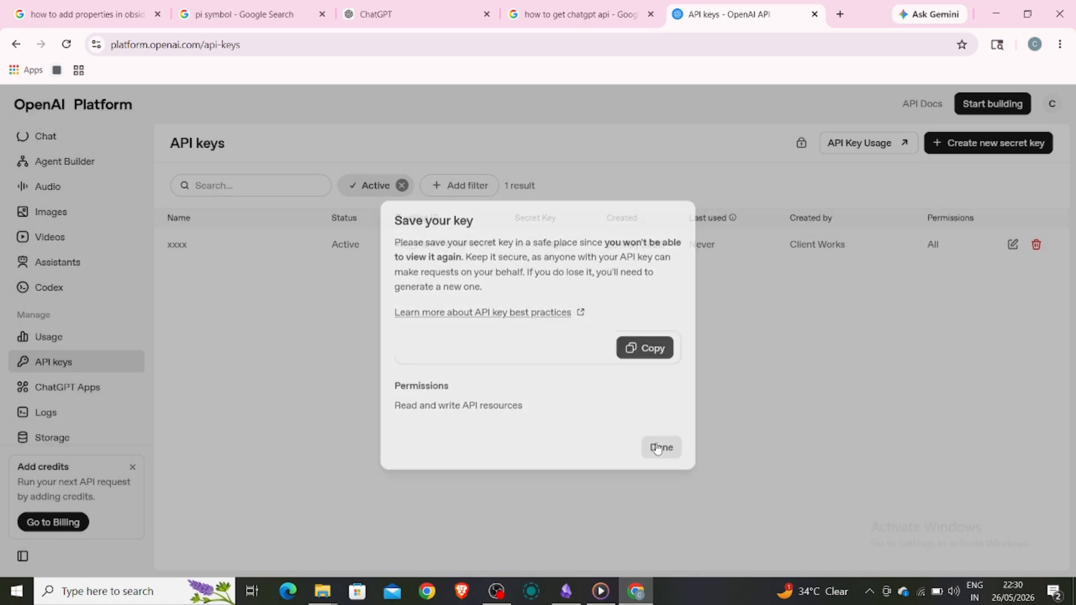
# Switch back to Obsidian and paste the copied API key into the OpenAI API Key field of the ChatGPT MD settings.
pyautogui.moveTo(602, 591)
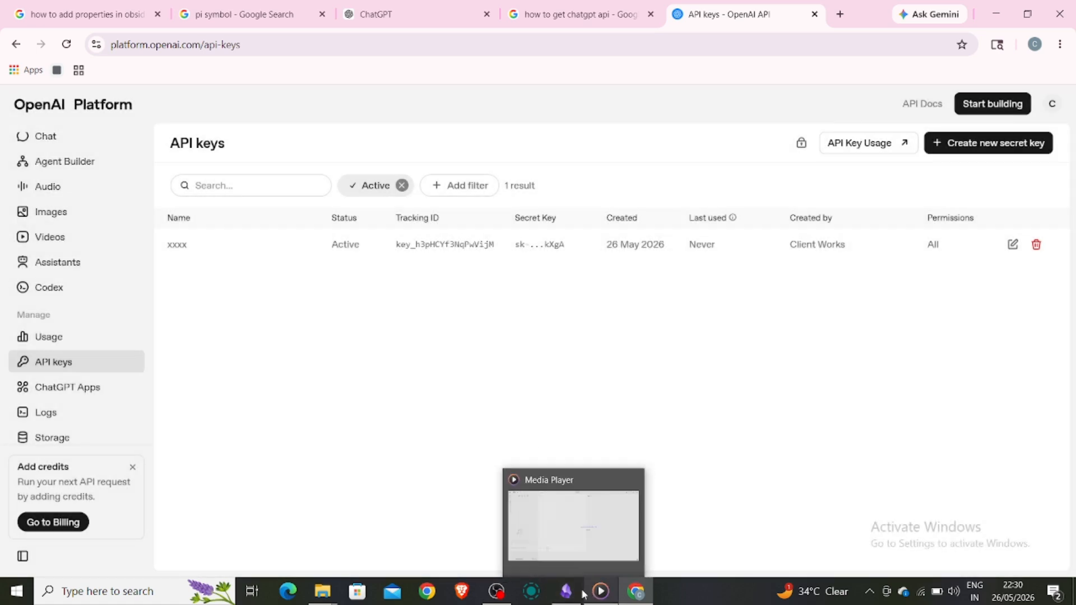
pyautogui.click(566, 591)
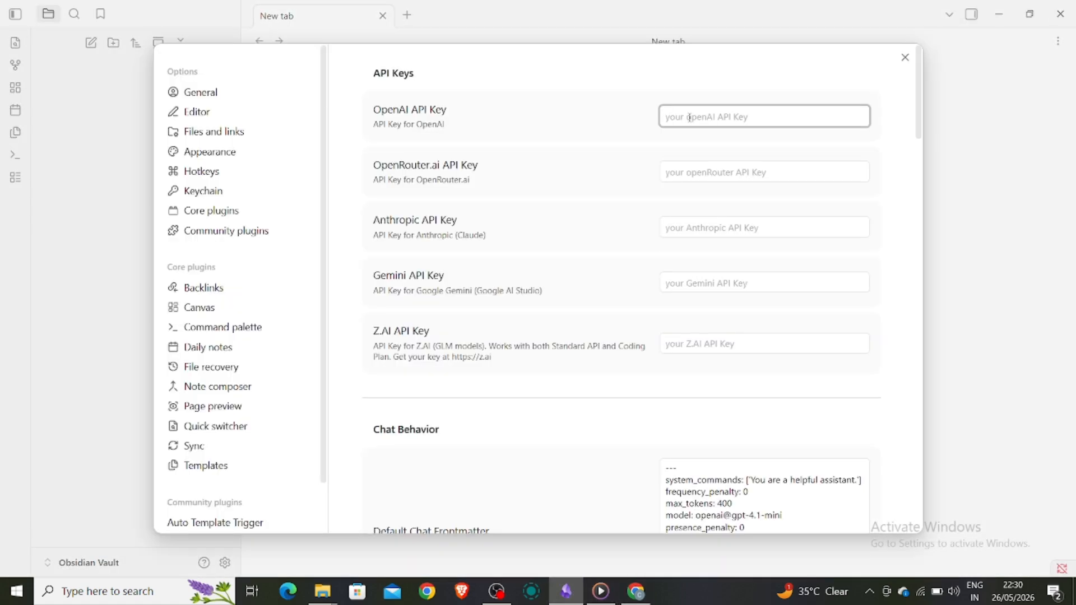
pyautogui.hotkey('ctrl', 'v')
pyautogui.scroll(-20, 680, 217)
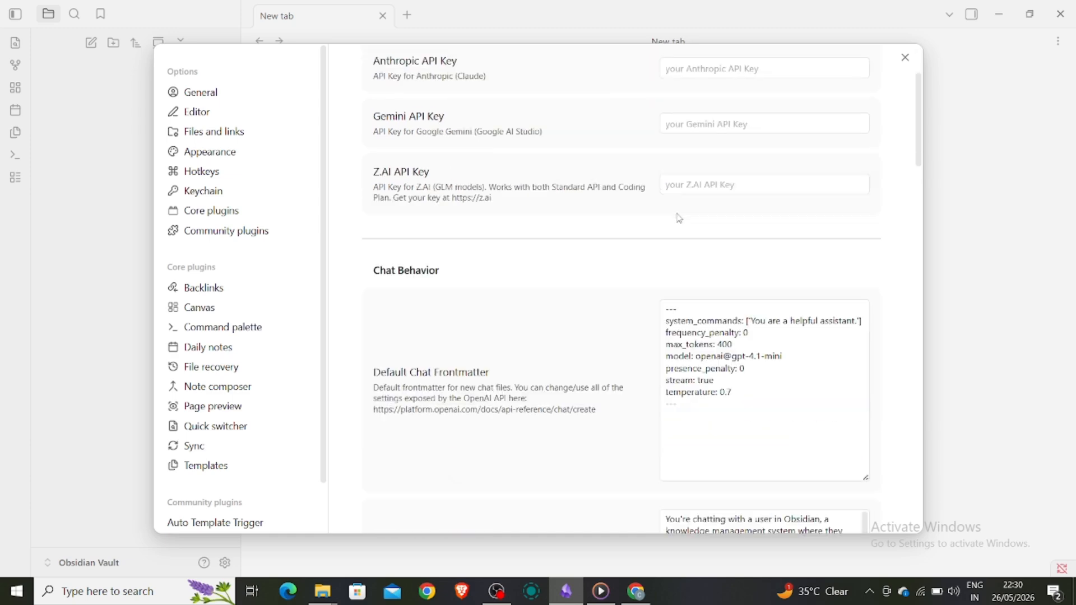
pyautogui.scroll(-15, 680, 218)
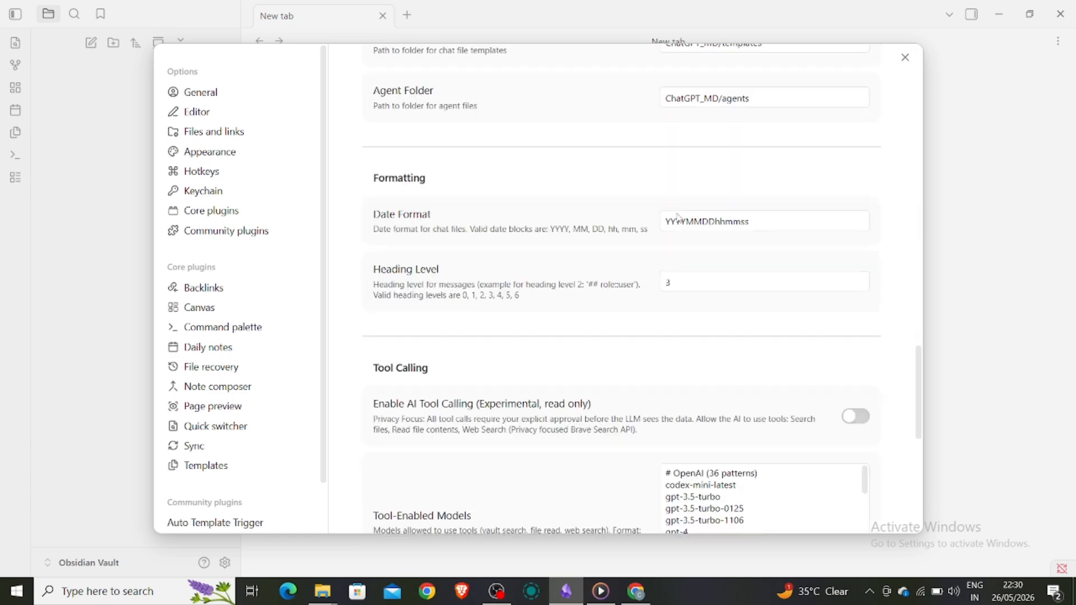
pyautogui.click(906, 58)
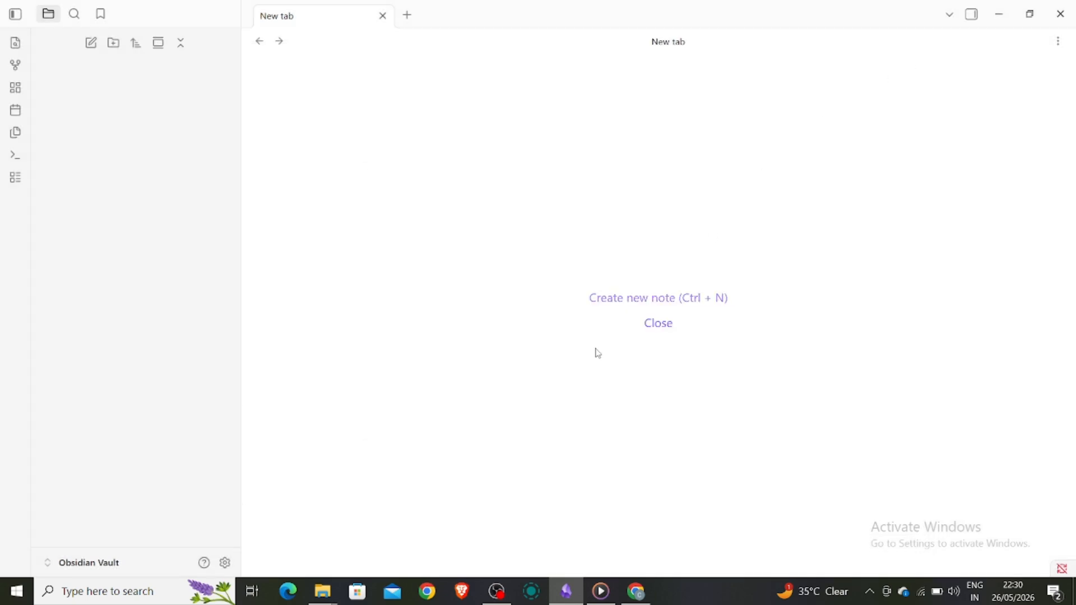
# Reopen the ChatGPT MD plugin options to check that the OpenAI API key is stored.
pyautogui.click(225, 563)
pyautogui.click(232, 229)
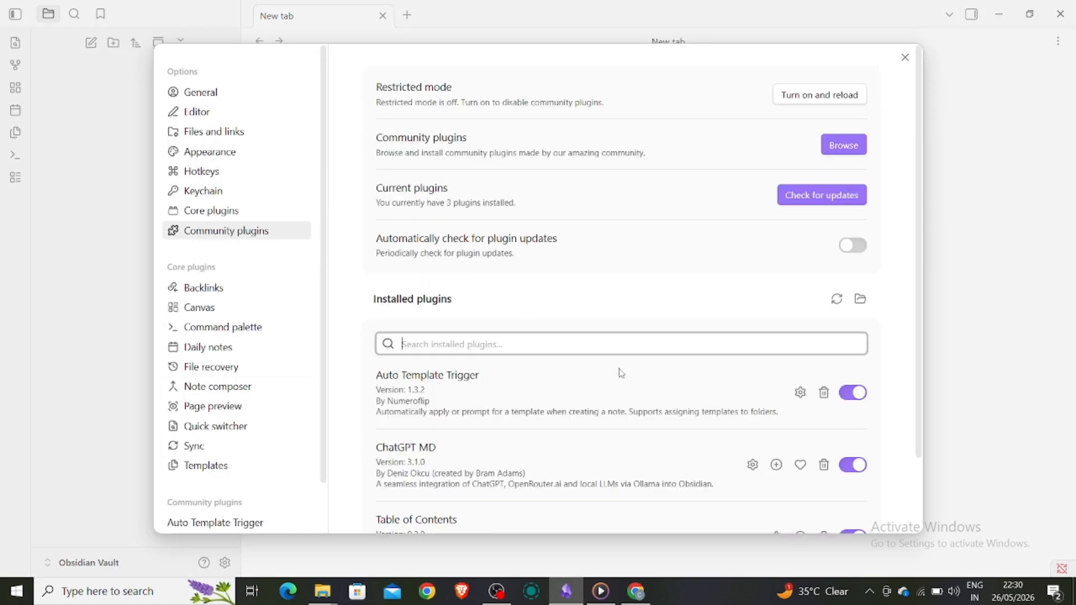
pyautogui.click(752, 465)
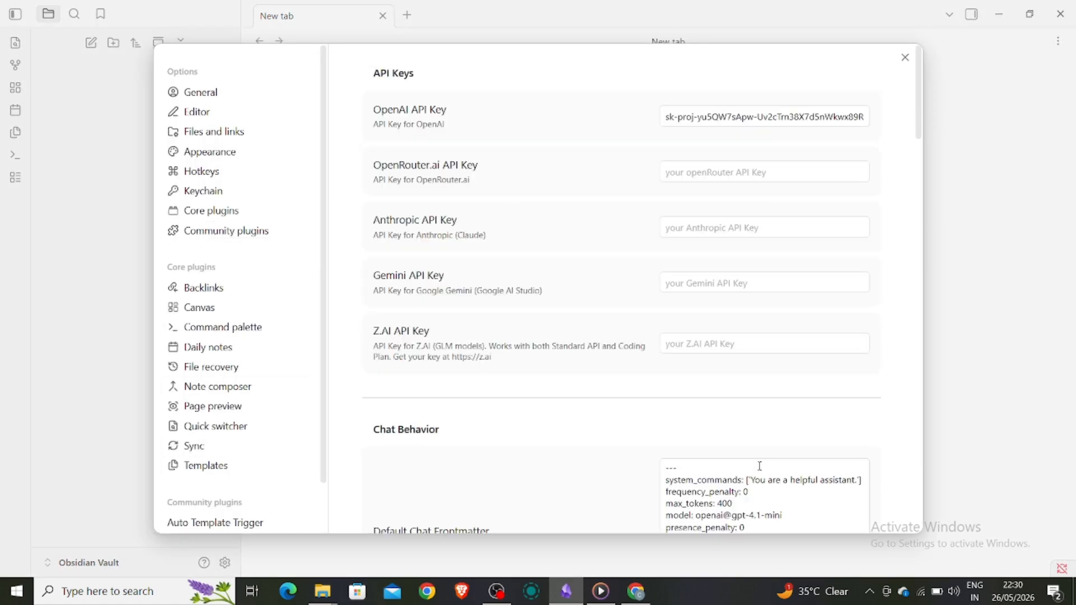
pyautogui.click(904, 59)
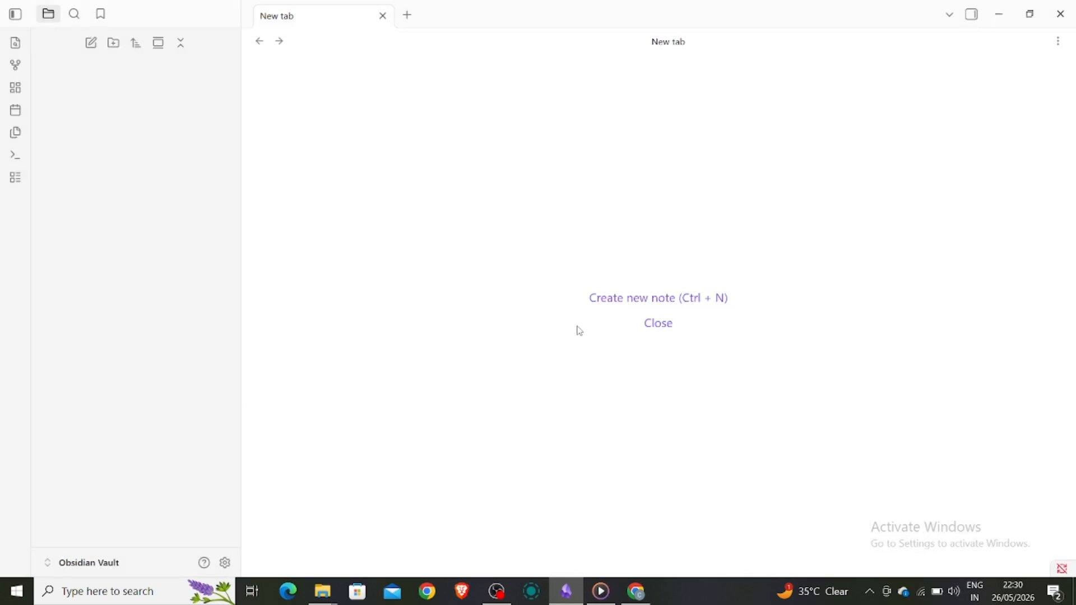
# Create a new vault folder named "chatgpt".
pyautogui.click(113, 42)
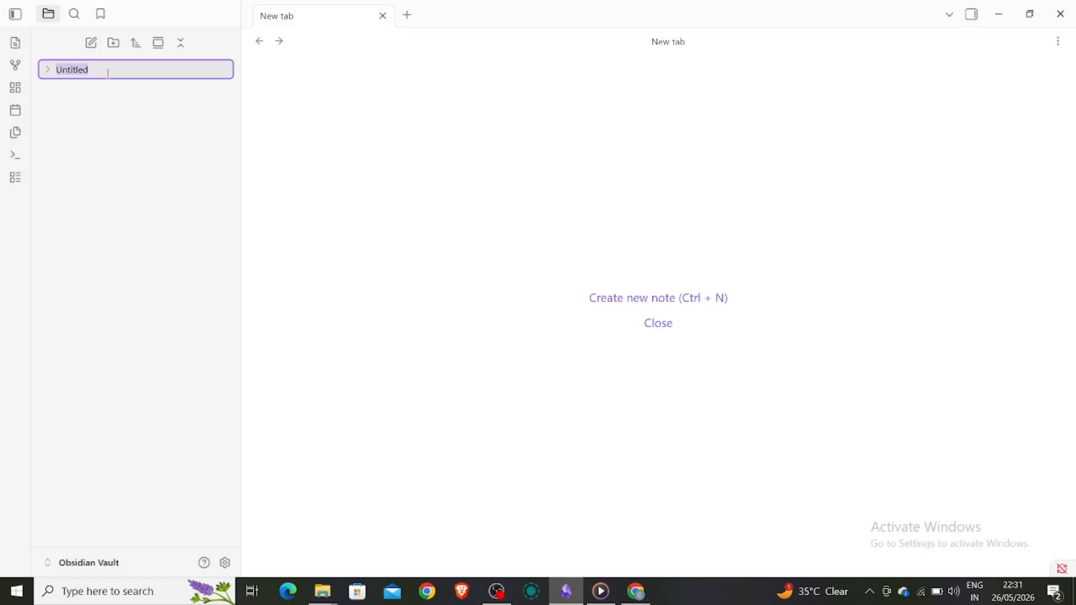
pyautogui.write('chatgpt')
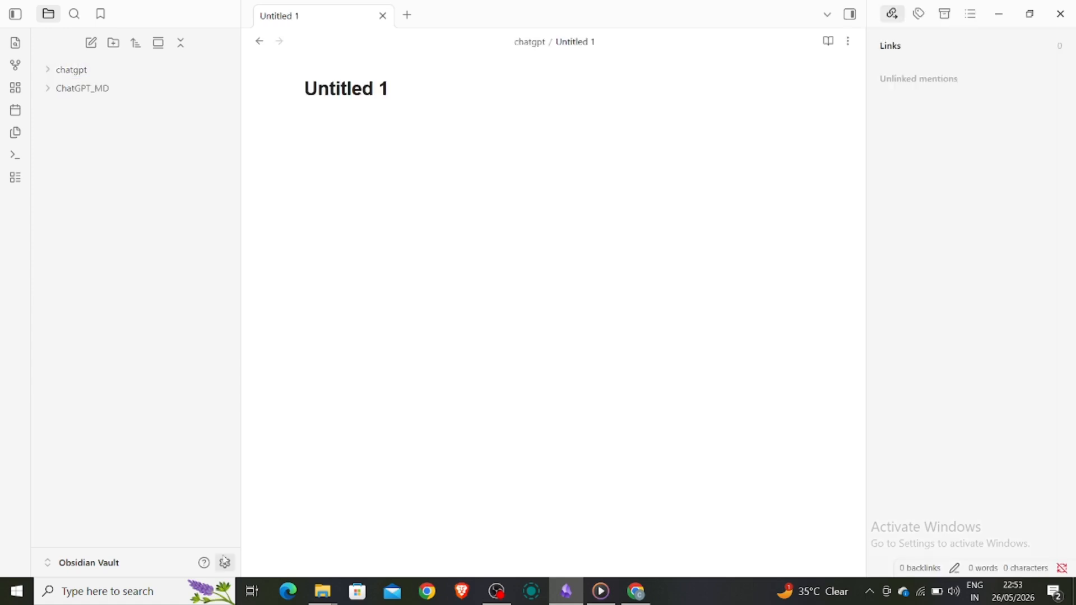
# Examine the hotkeys assigned to the ChatGPT MD plugin's commands.
pyautogui.click(224, 563)
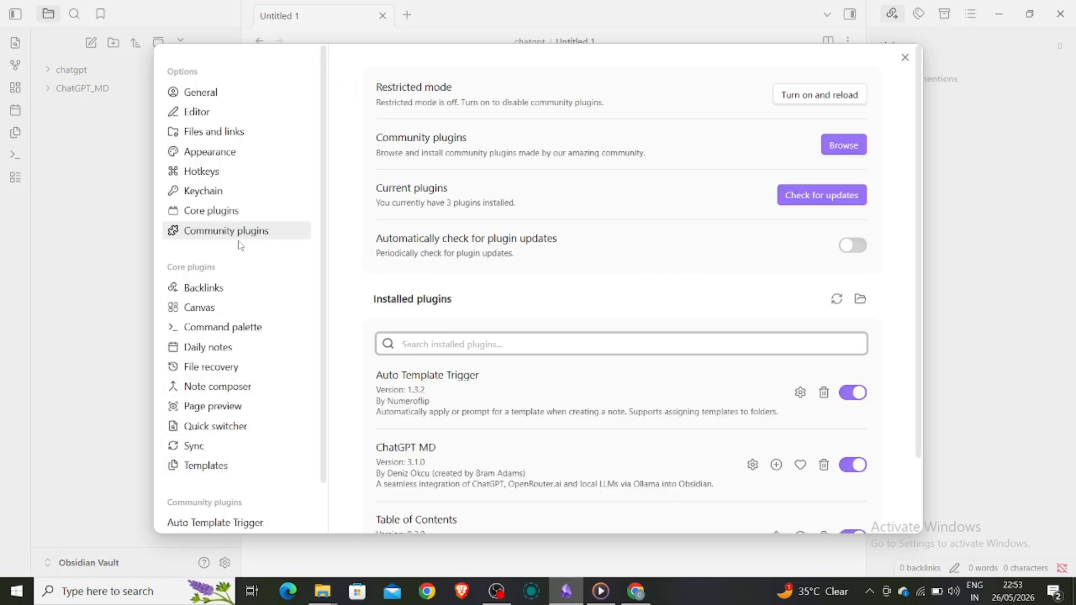
pyautogui.click(777, 465)
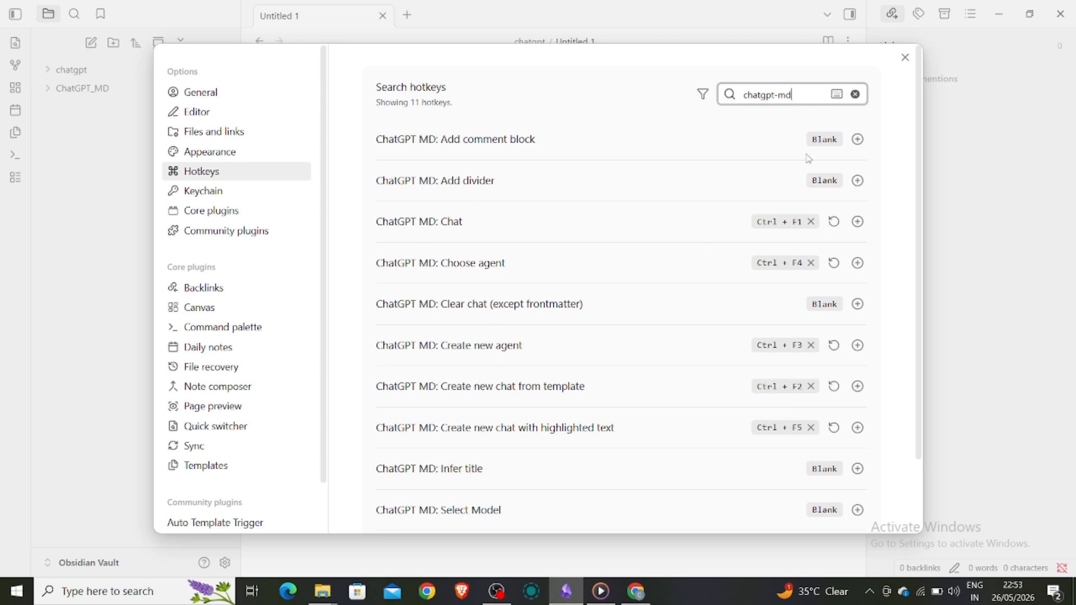
pyautogui.click(905, 57)
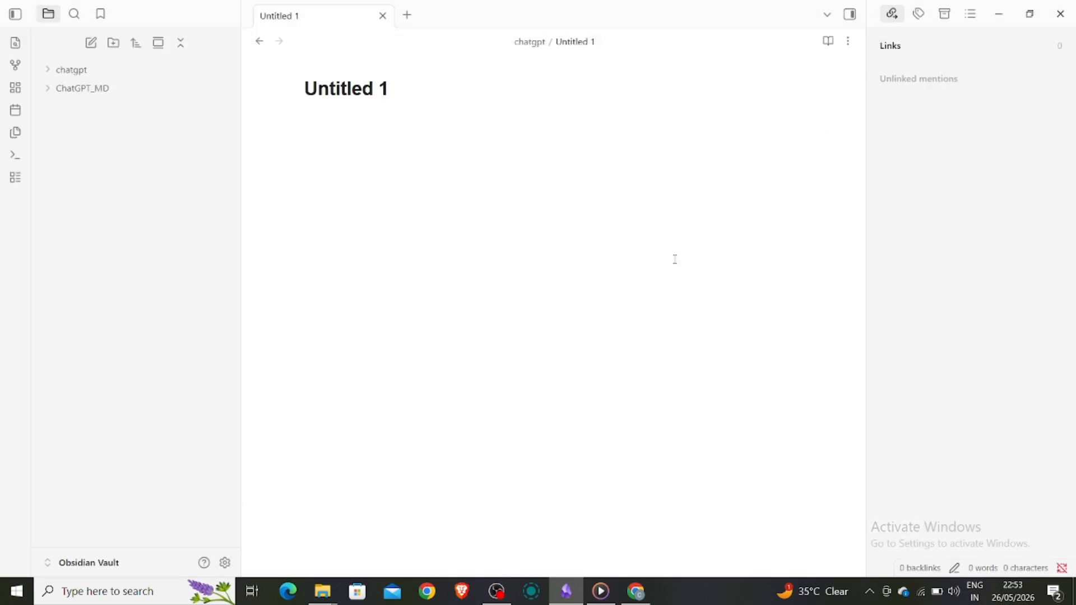
# Review the API key and chat behavior options in the ChatGPT MD plugin settings.
pyautogui.click(226, 564)
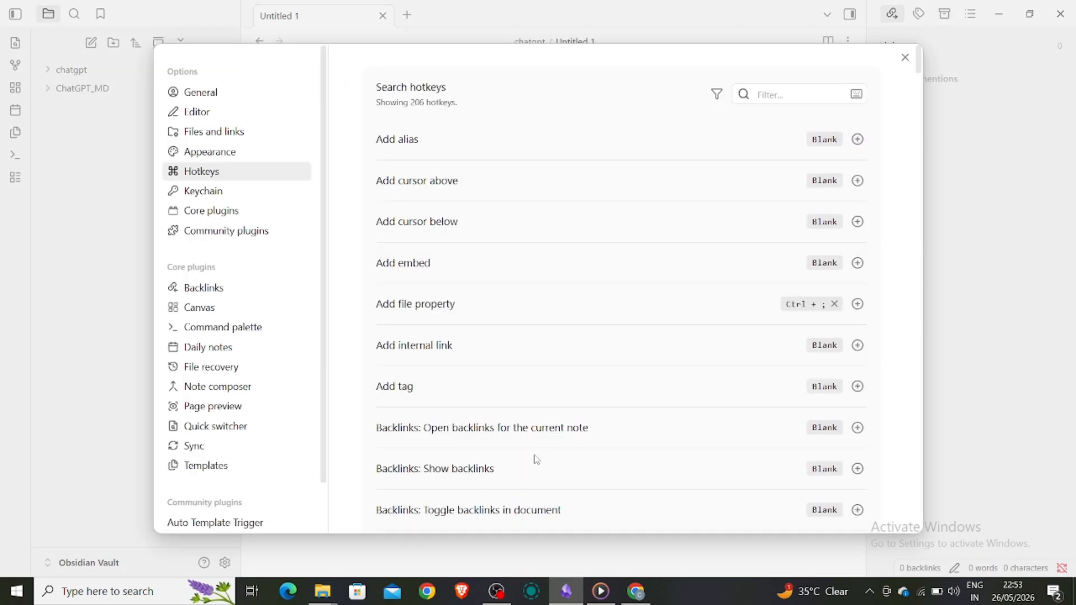
pyautogui.click(243, 239)
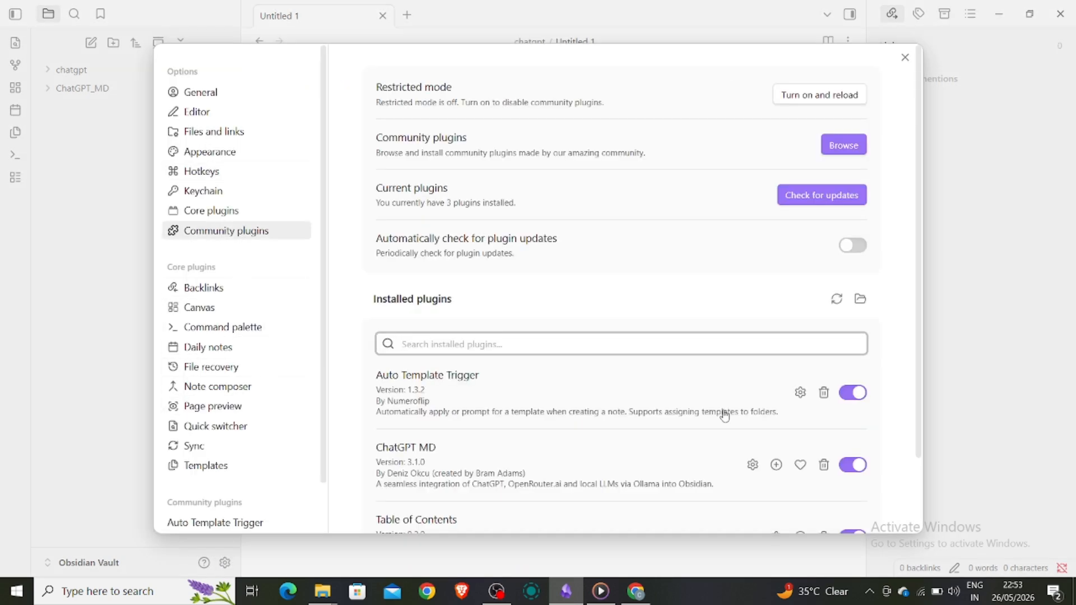
pyautogui.click(753, 465)
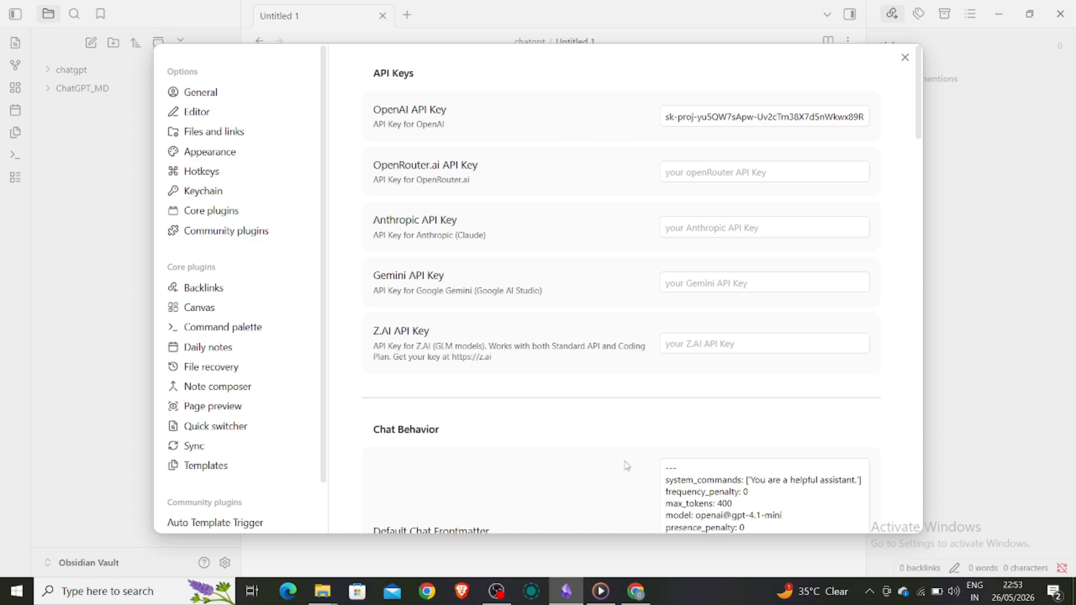
pyautogui.scroll(-3, 626, 462)
pyautogui.scroll(-3, 627, 466)
pyautogui.scroll(6, 622, 465)
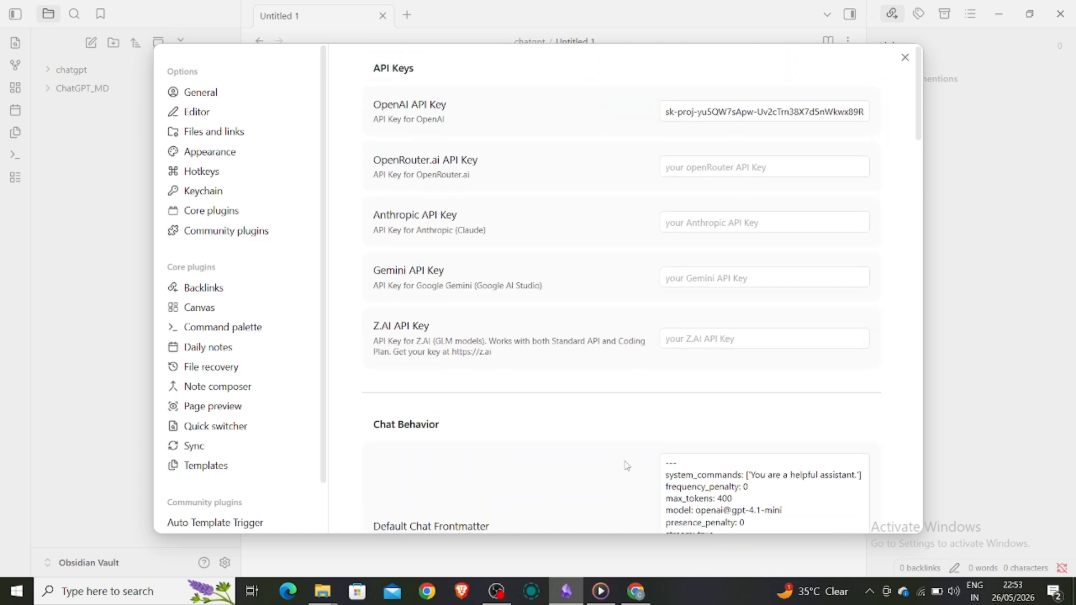
pyautogui.click(905, 56)
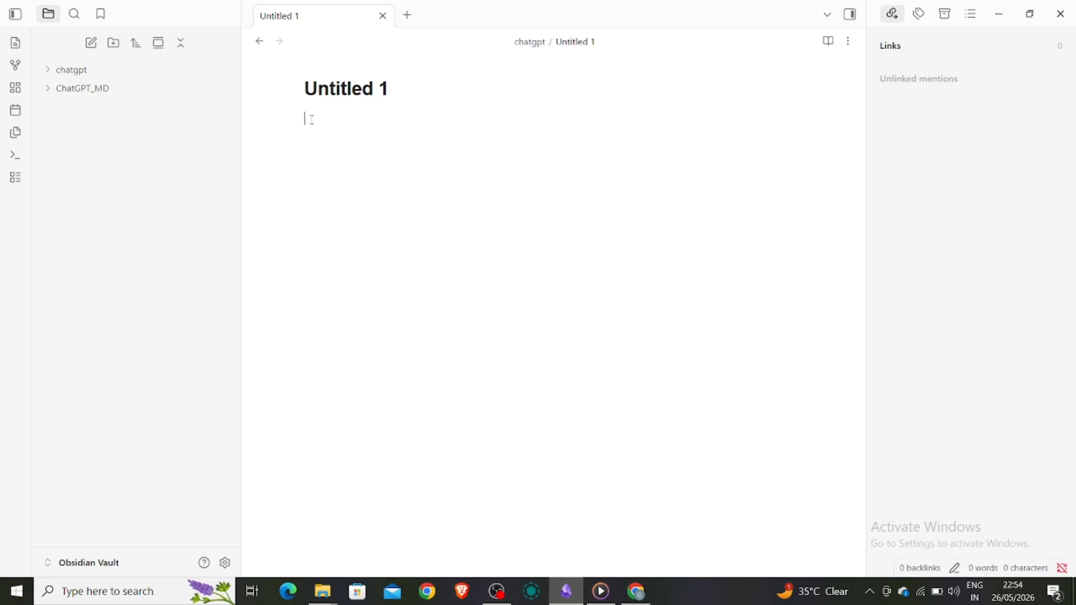
# Run the ChatGPT MD Chat command in the Untitled 1 note and create a new ChatGPT MD chat note.
pyautogui.hotkey('ctrl', 'j')
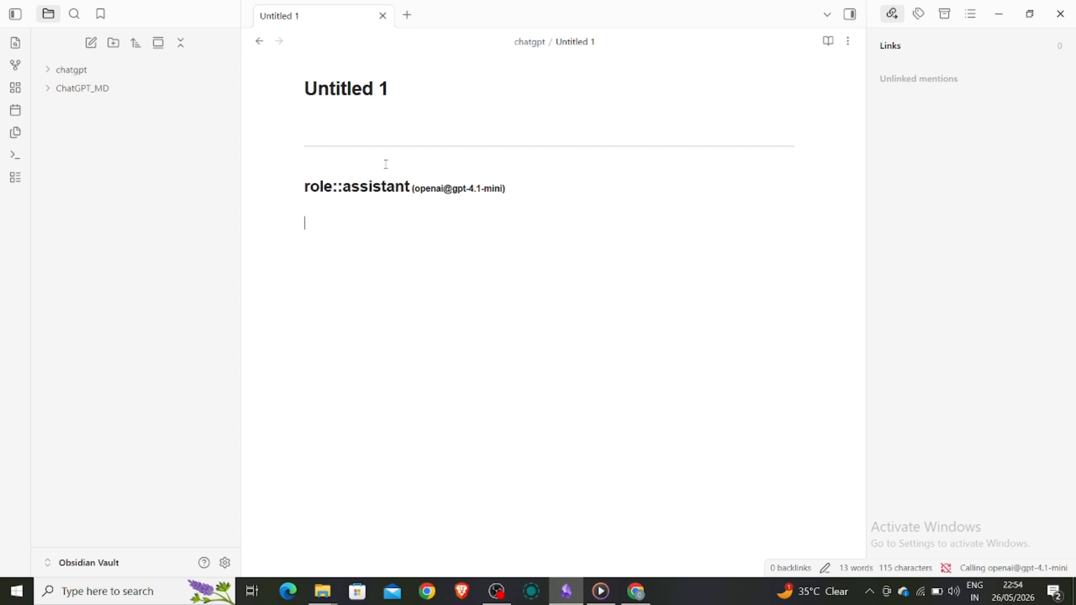
pyautogui.hotkey('ctrl', 'k')
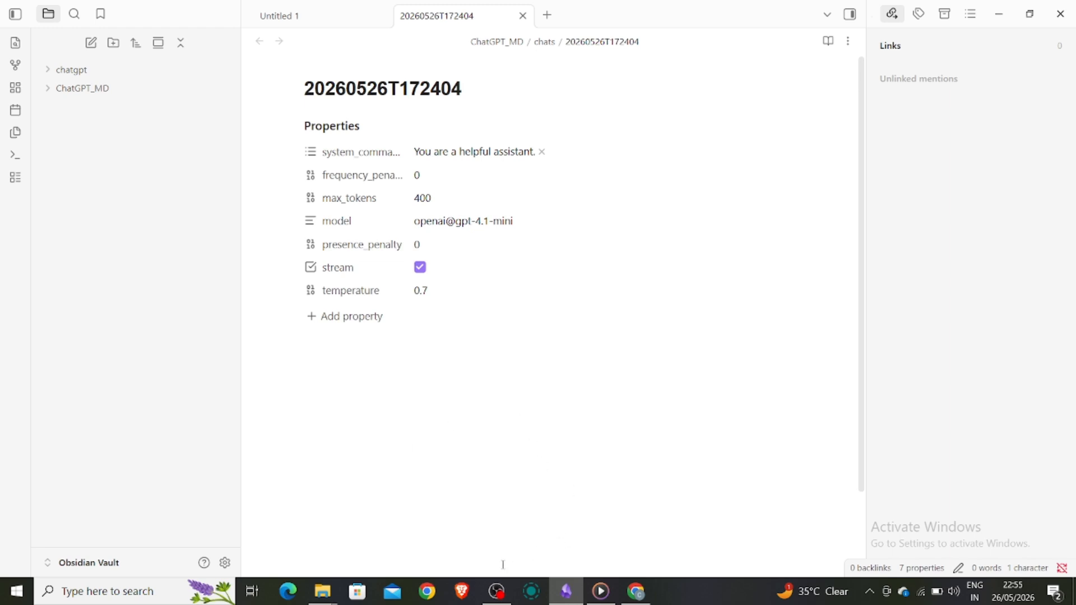
pyautogui.click(496, 592)
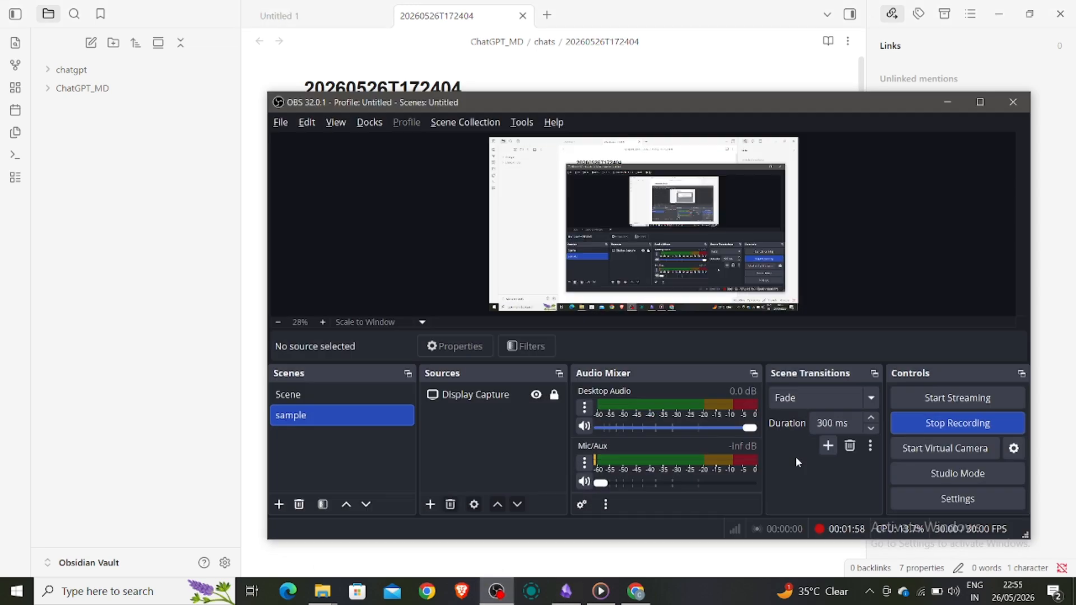